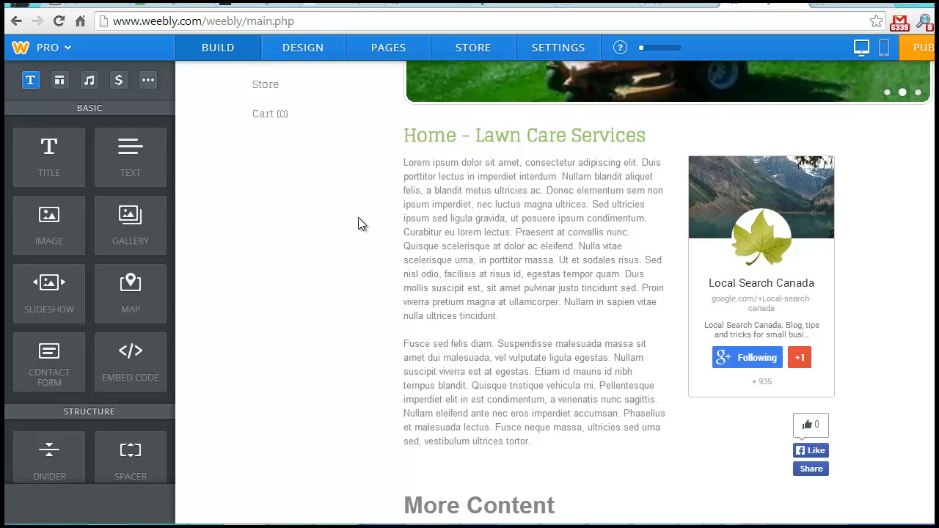
pyautogui.scroll(-2, 376, 374)
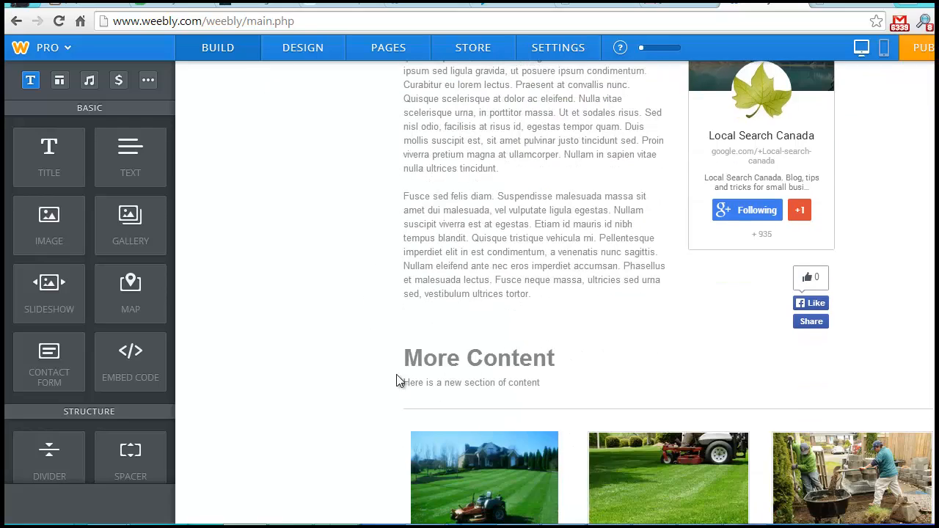
pyautogui.moveTo(551, 298)
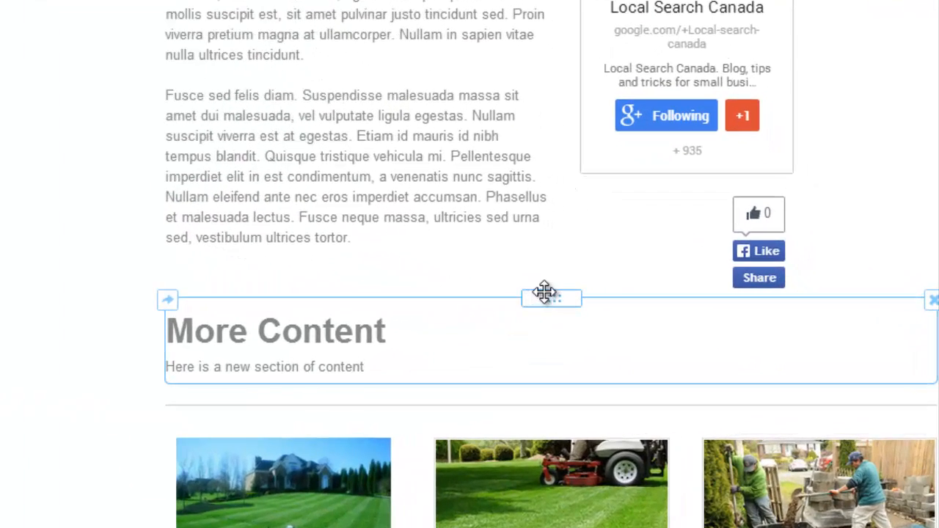
# Drop the More Content heading to the left of the lorem ipsum text, forming two columns
pyautogui.moveTo(547, 300); pyautogui.dragTo(361, 180)
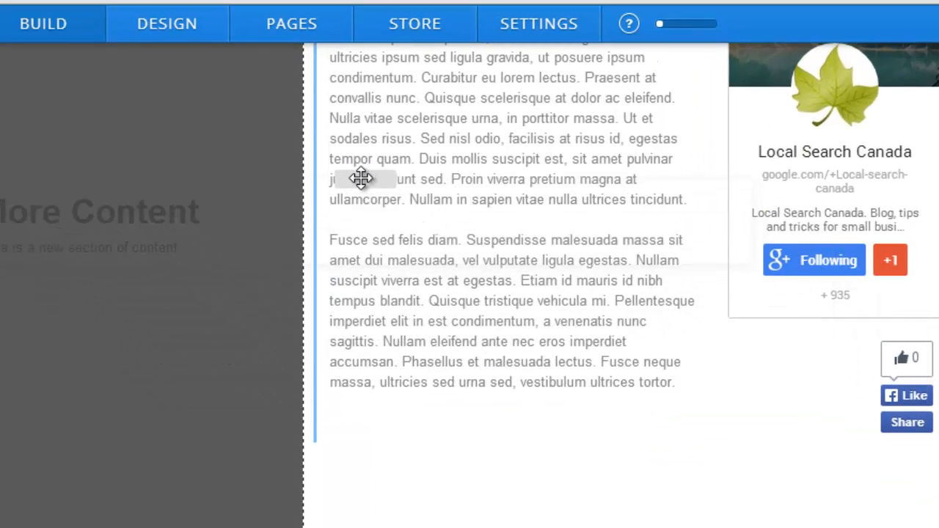
pyautogui.moveTo(361, 178); pyautogui.dragTo(361, 178)
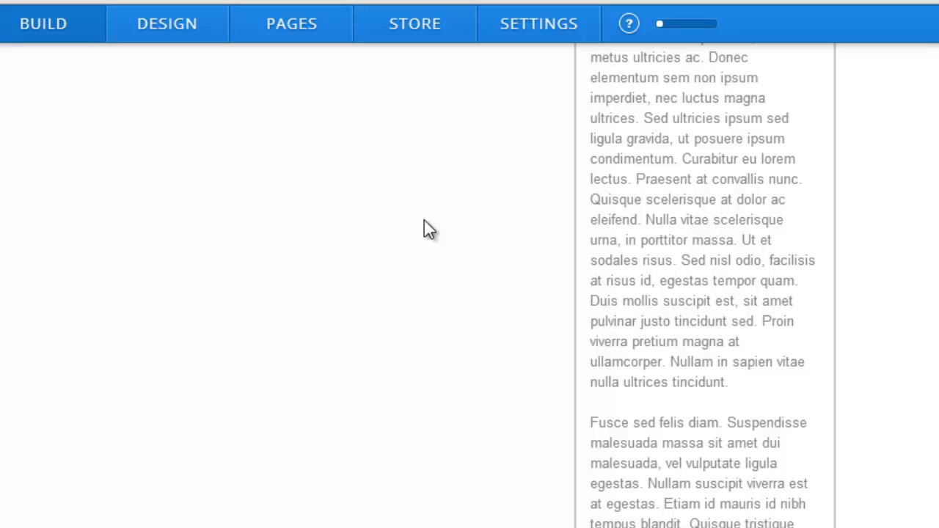
pyautogui.scroll(5, 428, 228)
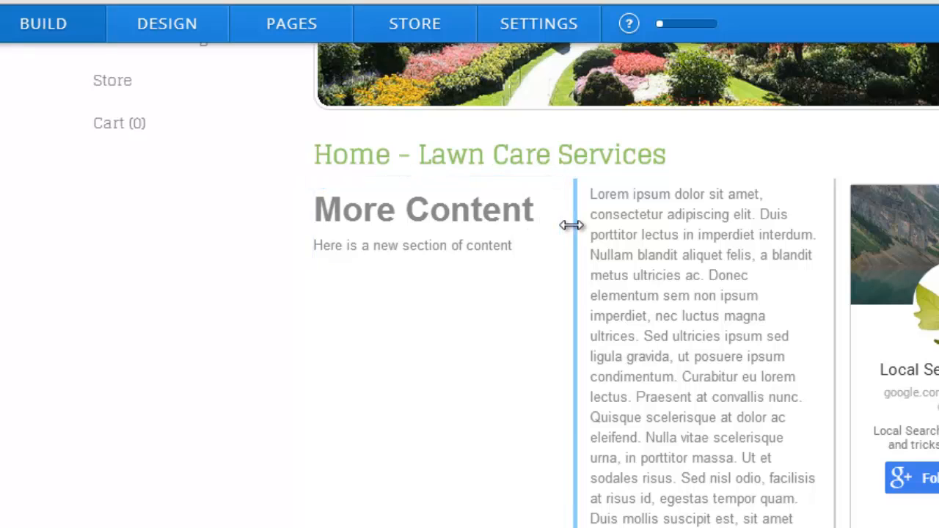
# Shift the column divider so More Content widens and the lorem text narrows
pyautogui.moveTo(573, 225)
pyautogui.mouseDown()
pyautogui.moveTo(633, 227)
pyautogui.moveTo(527, 235)
pyautogui.mouseUp()
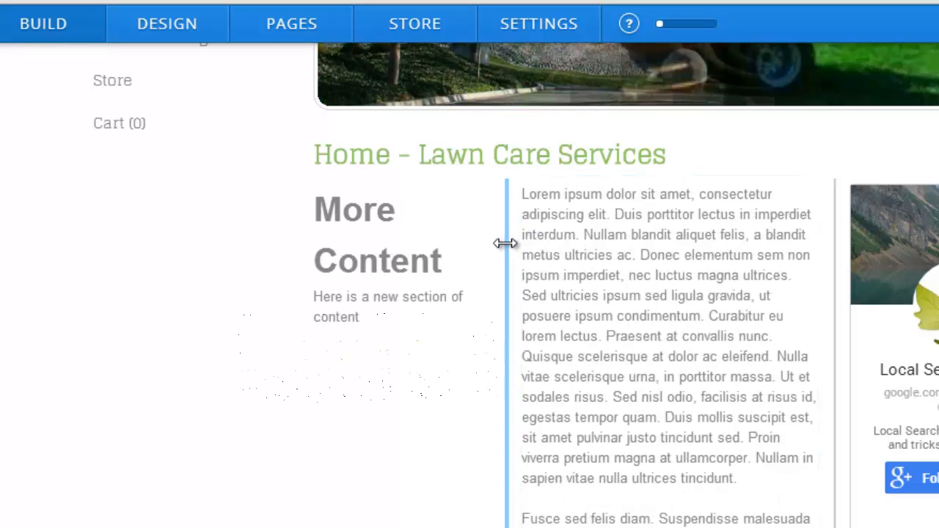
pyautogui.moveTo(505, 243)
pyautogui.mouseDown()
pyautogui.moveTo(568, 244)
pyautogui.moveTo(548, 244)
pyautogui.mouseUp()
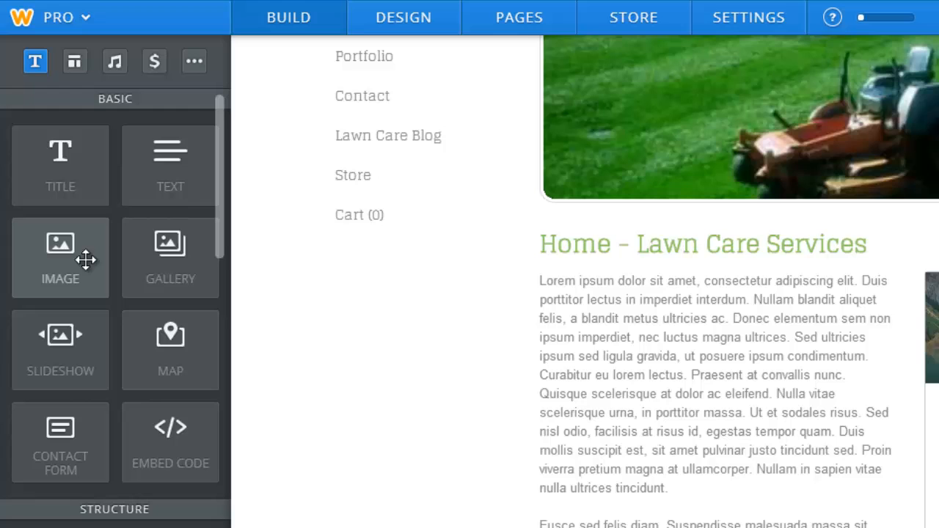
# Start adding a new image element to the text, then cancel it
pyautogui.moveTo(83, 265)
pyautogui.mouseDown()
pyautogui.moveTo(505, 319)
pyautogui.moveTo(677, 371)
pyautogui.mouseUp()
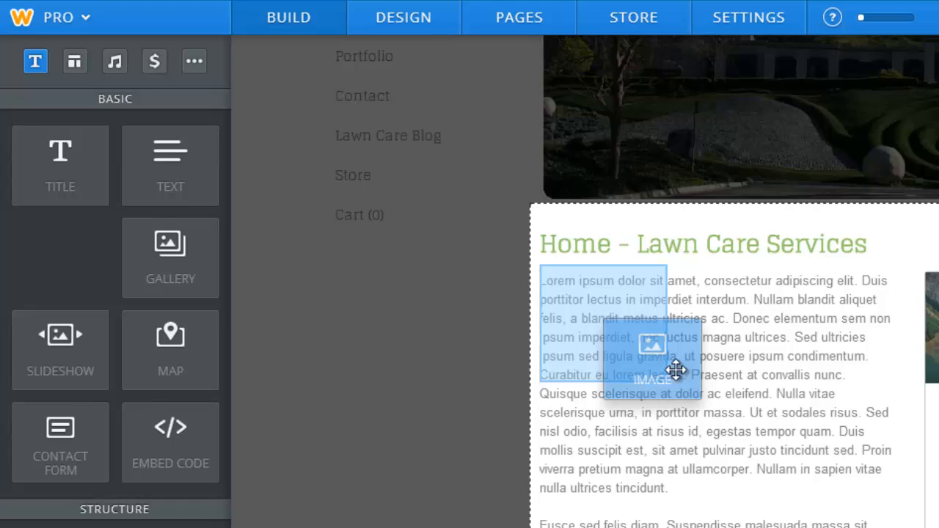
pyautogui.moveTo(677, 371); pyautogui.dragTo(168, 278)
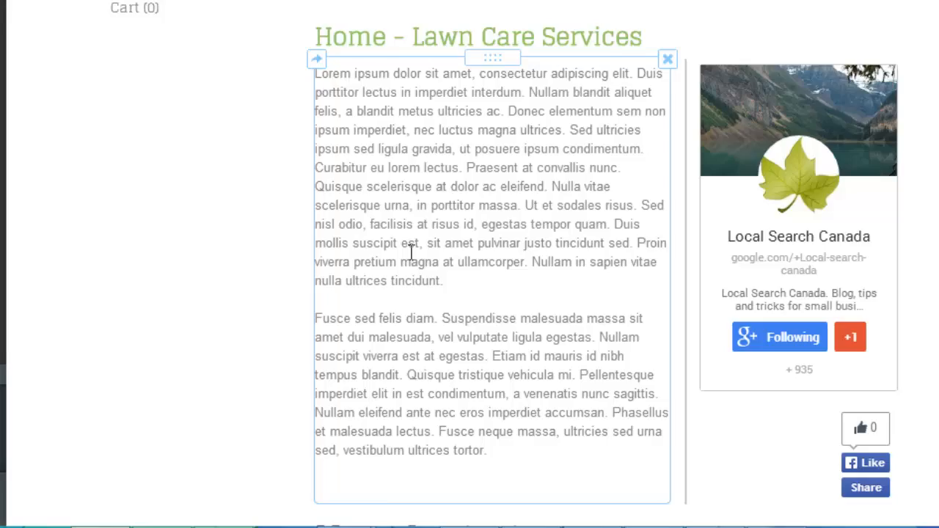
pyautogui.scroll(-5, 412, 253)
# Drop the gallery's mower photo into the first paragraph and settle it on the left side
pyautogui.moveTo(422, 351)
pyautogui.mouseDown()
pyautogui.moveTo(424, 44)
pyautogui.moveTo(470, 6)
pyautogui.mouseUp()
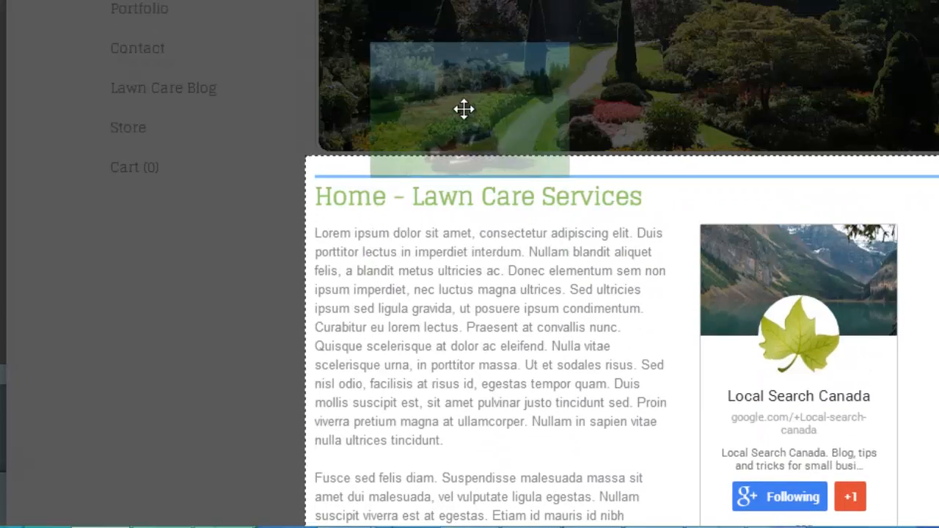
pyautogui.moveTo(470, 6); pyautogui.dragTo(455, 339)
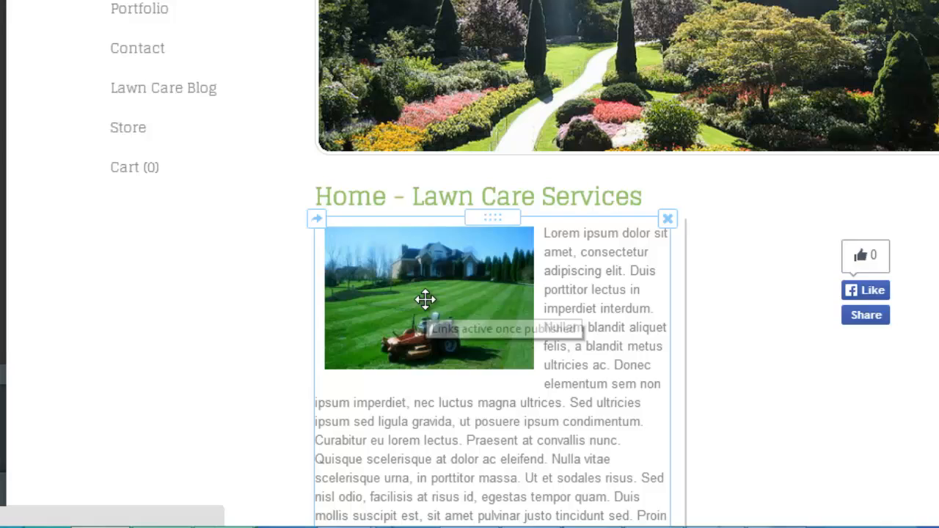
pyautogui.moveTo(426, 300); pyautogui.dragTo(525, 401)
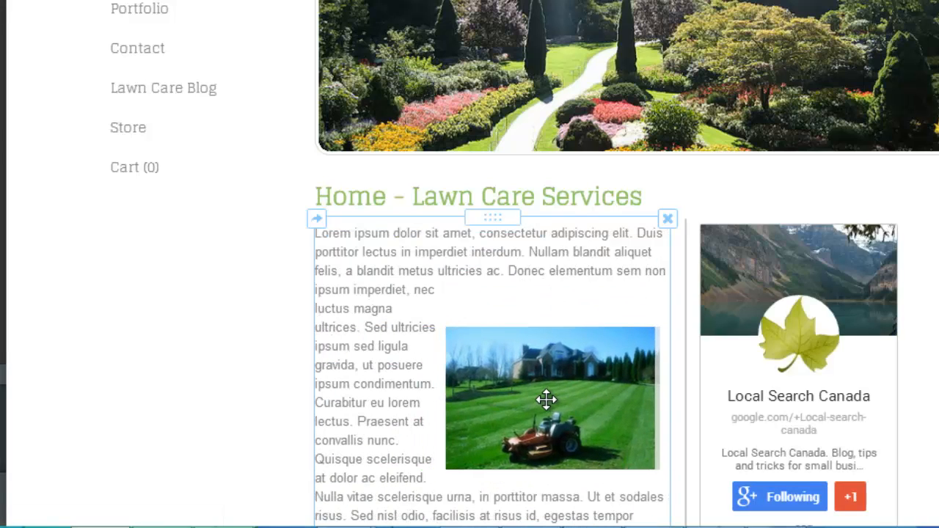
pyautogui.moveTo(543, 378); pyautogui.dragTo(418, 404)
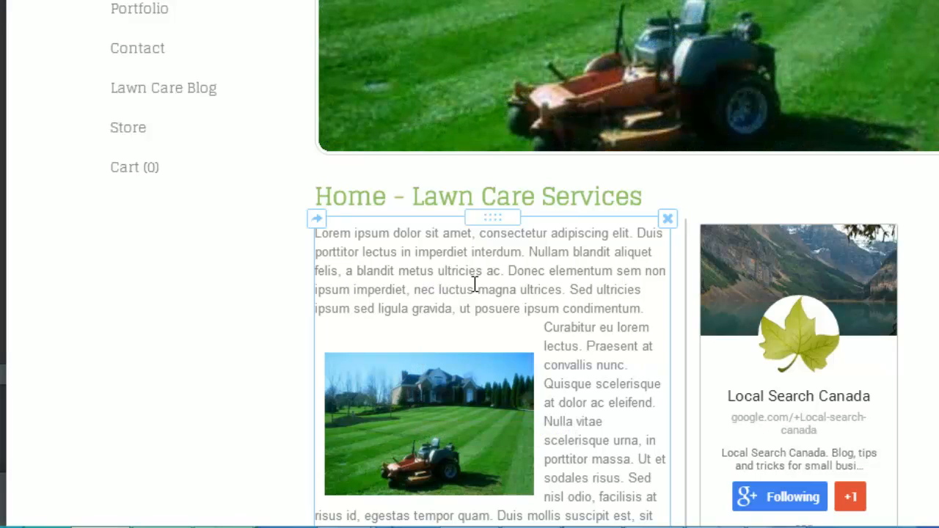
pyautogui.scroll(-3, 474, 286)
pyautogui.scroll(-2, 475, 286)
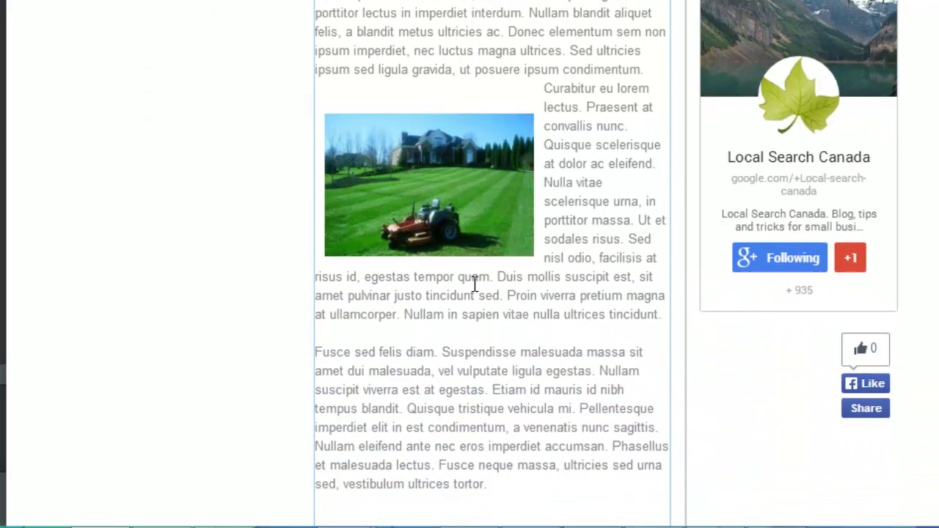
# Carry the mower photo out of the text back to the first gallery slot
pyautogui.click(52, 194)
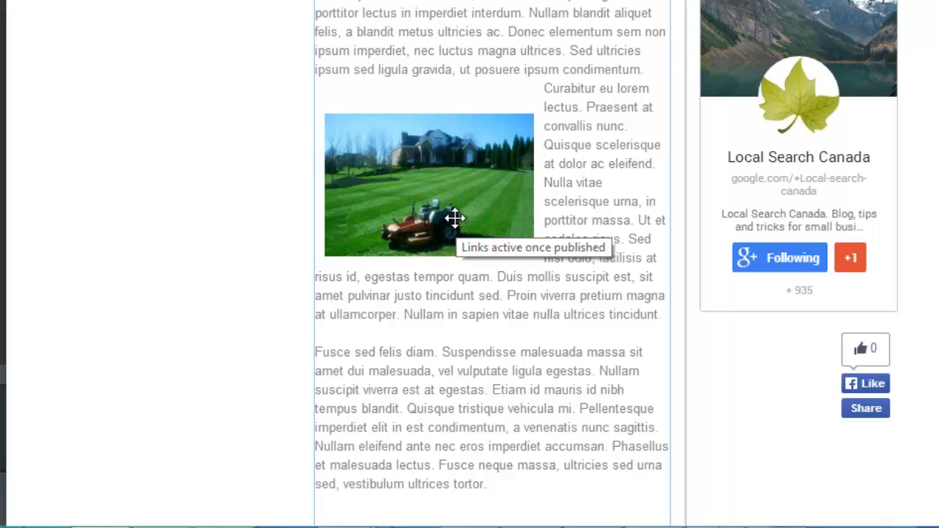
pyautogui.moveTo(455, 218); pyautogui.dragTo(426, 469)
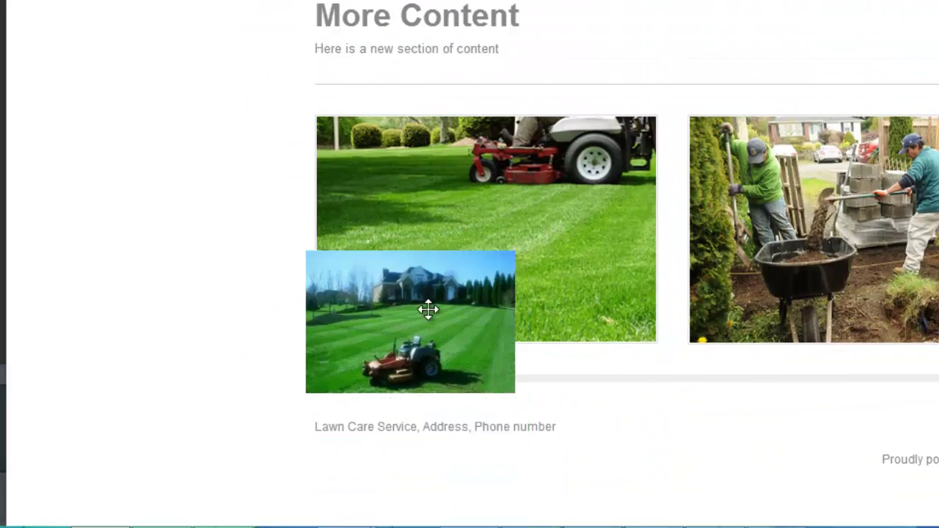
pyautogui.moveTo(413, 470); pyautogui.dragTo(420, 276)
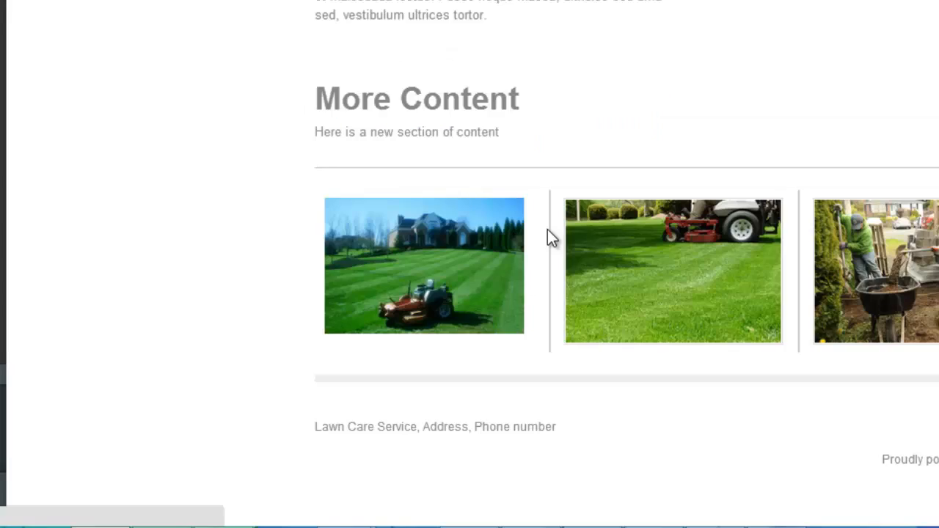
pyautogui.scroll(5, 550, 132)
pyautogui.scroll(5, 550, 133)
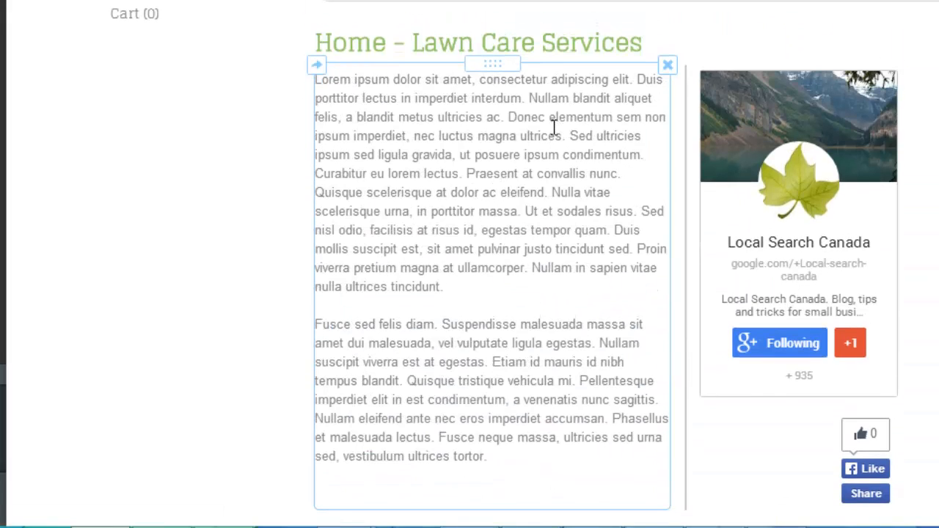
pyautogui.scroll(-8, 554, 126)
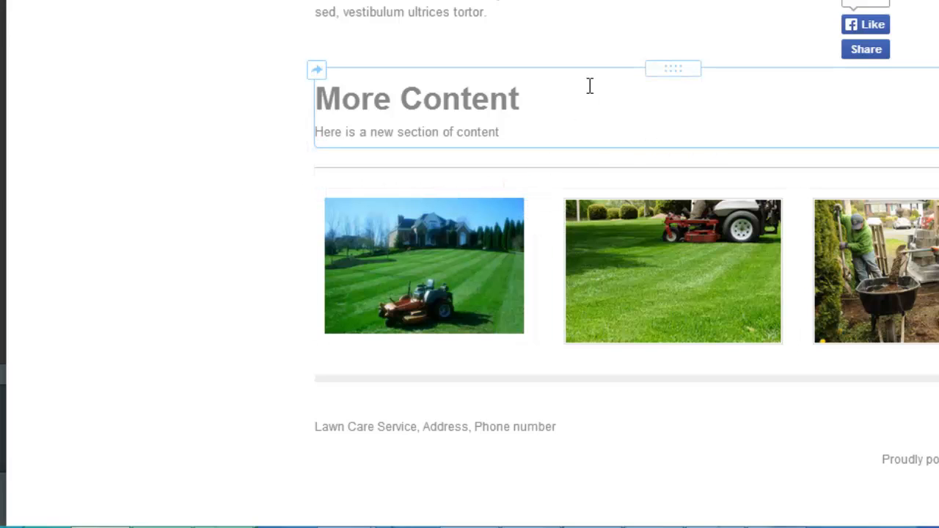
pyautogui.scroll(3, 582, 90)
pyautogui.scroll(3, 589, 84)
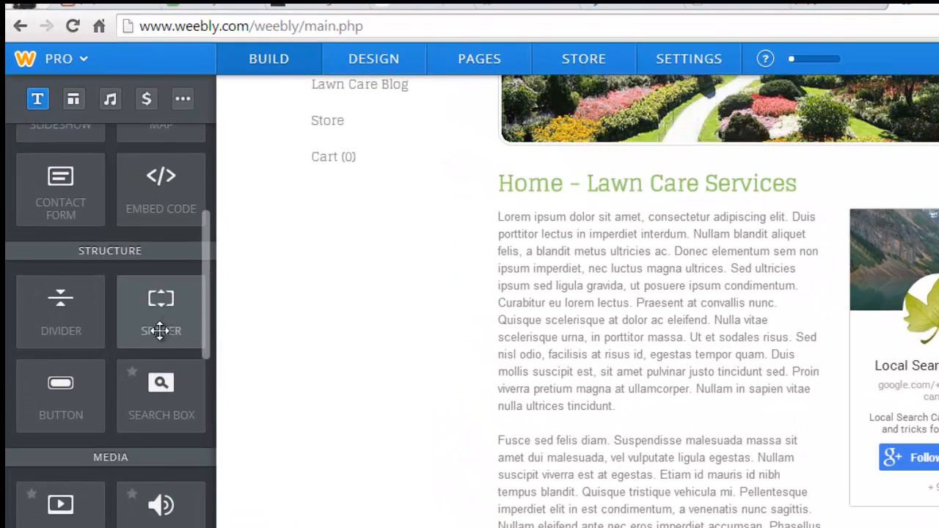
# Add a Spacer in a column beside the lawn care text and stretch it much taller
pyautogui.moveTo(160, 343)
pyautogui.mouseDown()
pyautogui.moveTo(463, 330)
pyautogui.moveTo(516, 337)
pyautogui.mouseUp()
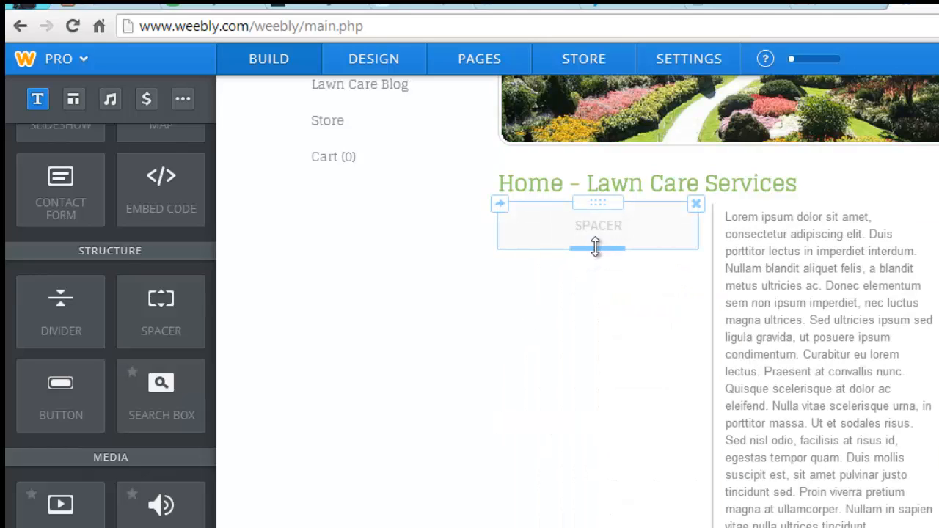
pyautogui.moveTo(595, 254)
pyautogui.mouseDown()
pyautogui.moveTo(564, 494)
pyautogui.moveTo(547, 392)
pyautogui.mouseUp()
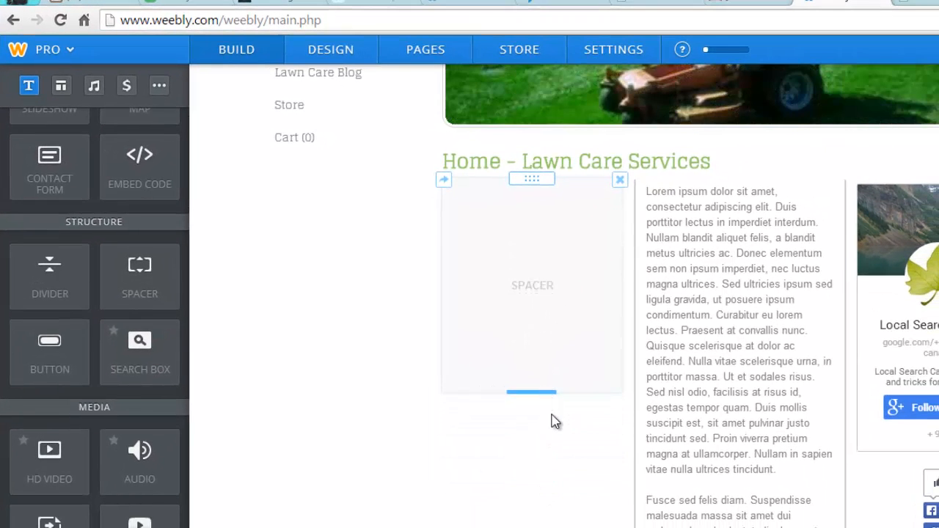